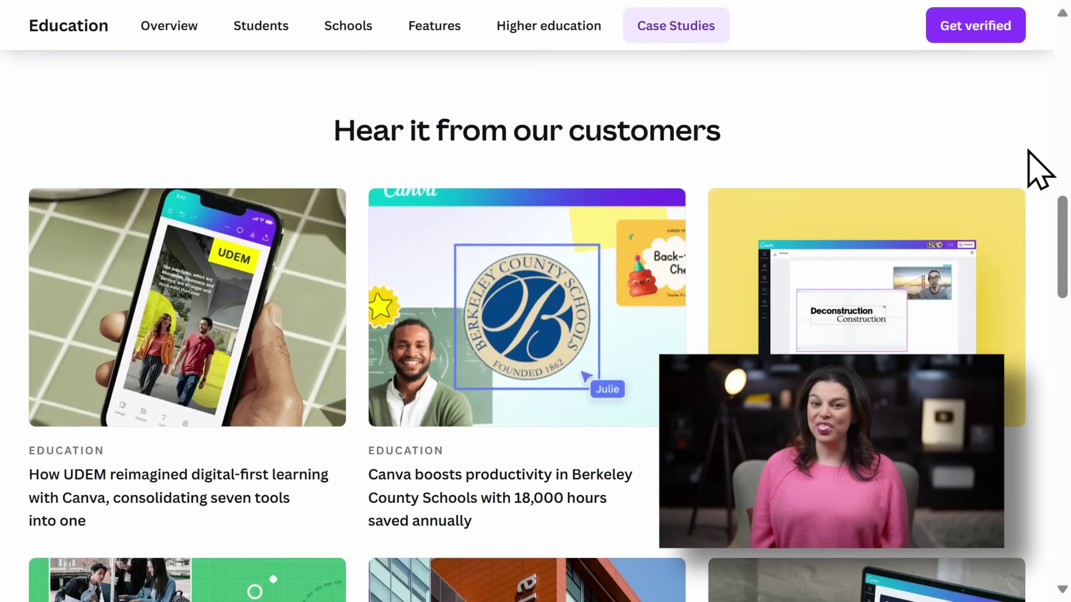
Scroll down past the intro on the Canva for Education overview page
scroll(1028, 156, "down", 3)
scroll(1029, 156, "down", 3)
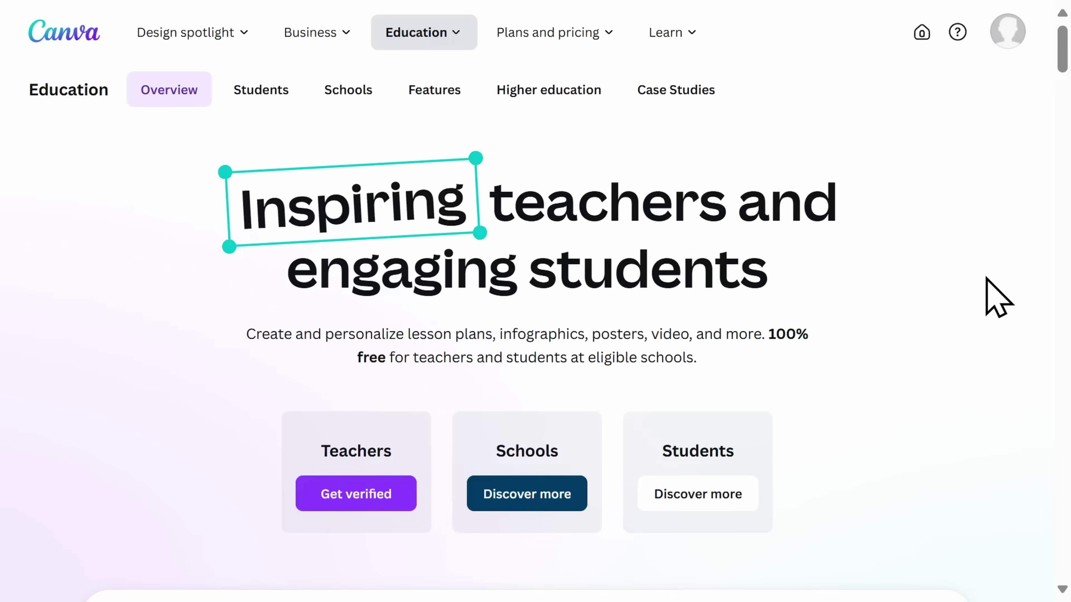
Scroll down the Education overview to the 'Get started with Canva for Education — 100% free' section
scroll(998, 297, "down", 6)
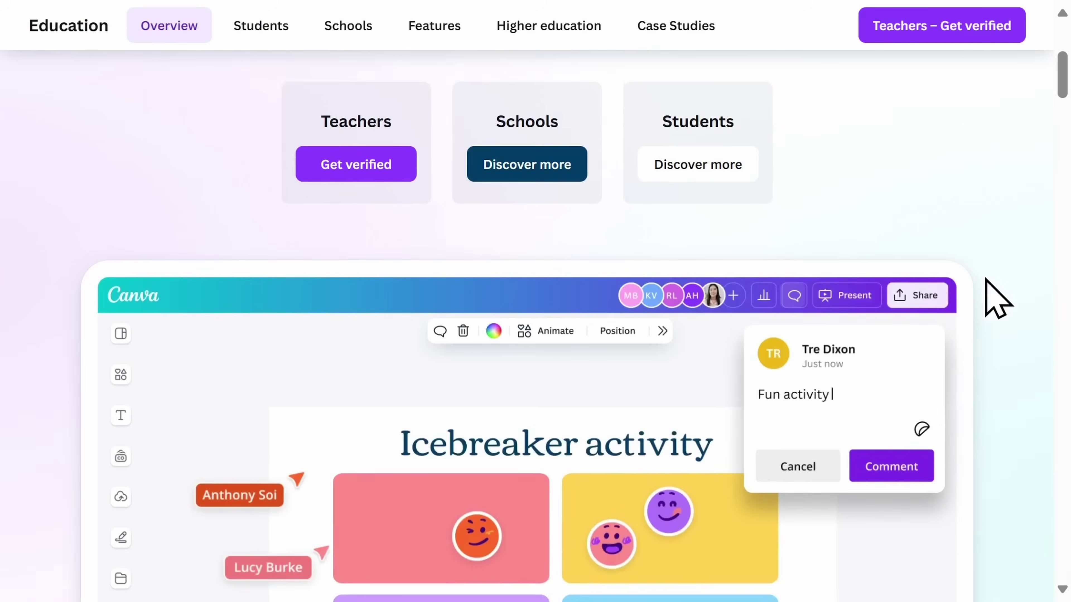
scroll(998, 297, "down", 5)
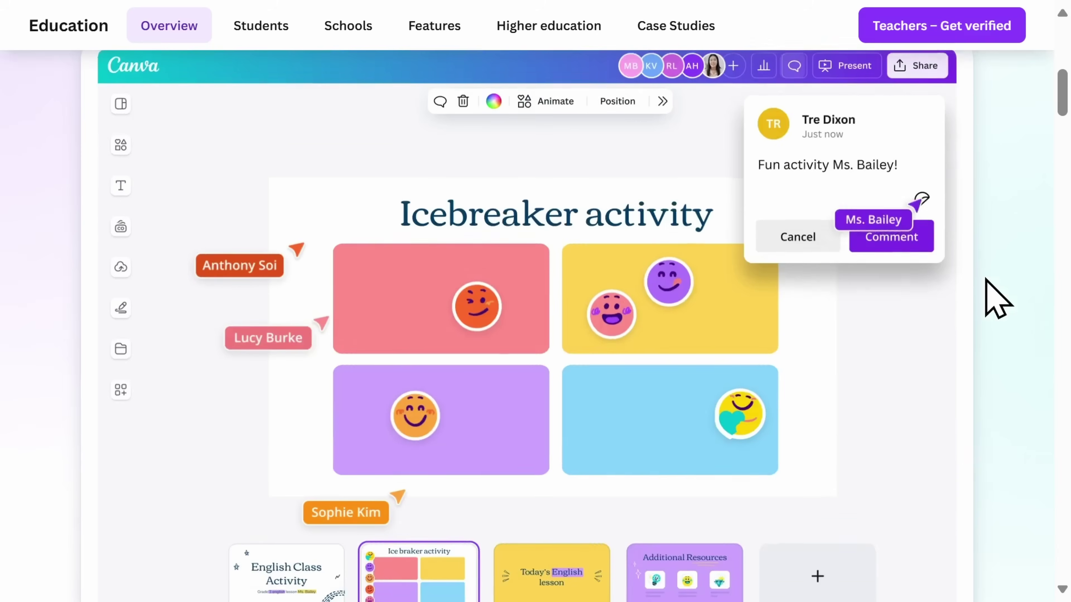
scroll(998, 297, "down", 6)
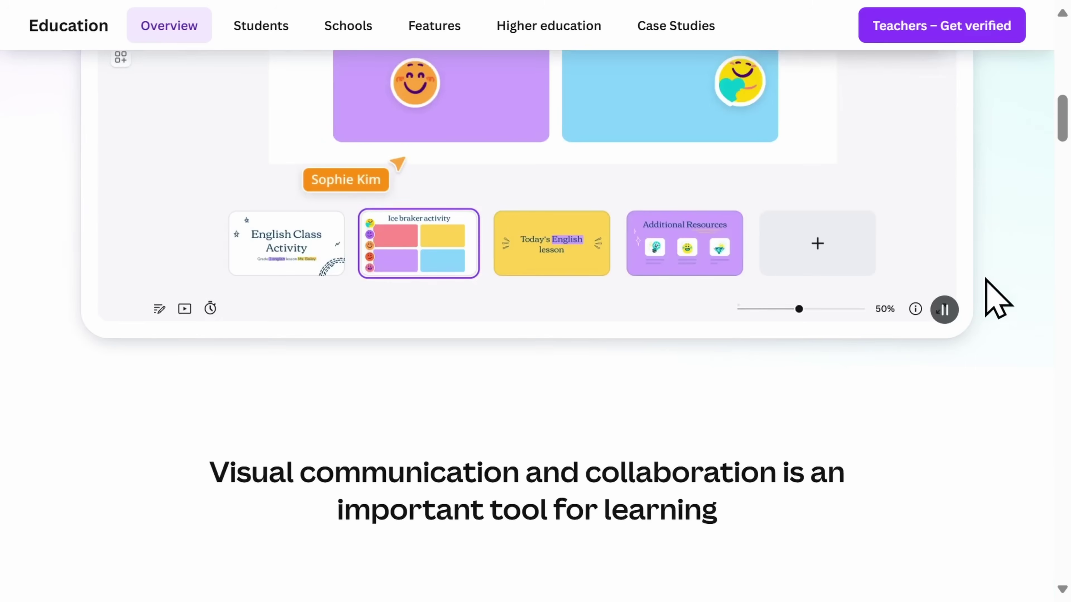
scroll(998, 297, "down", 7)
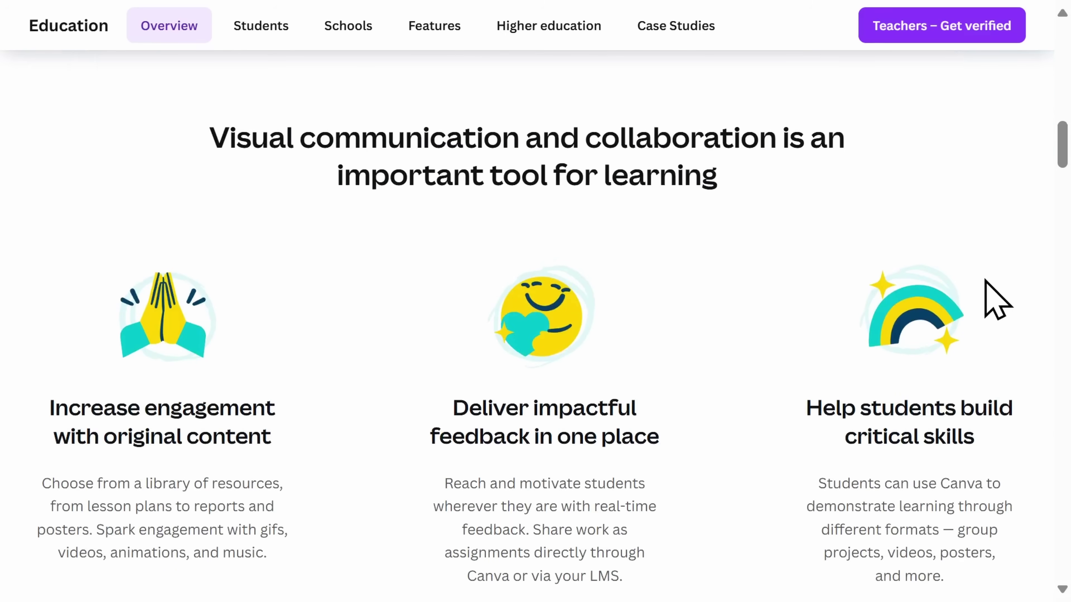
scroll(997, 299, "down", 7)
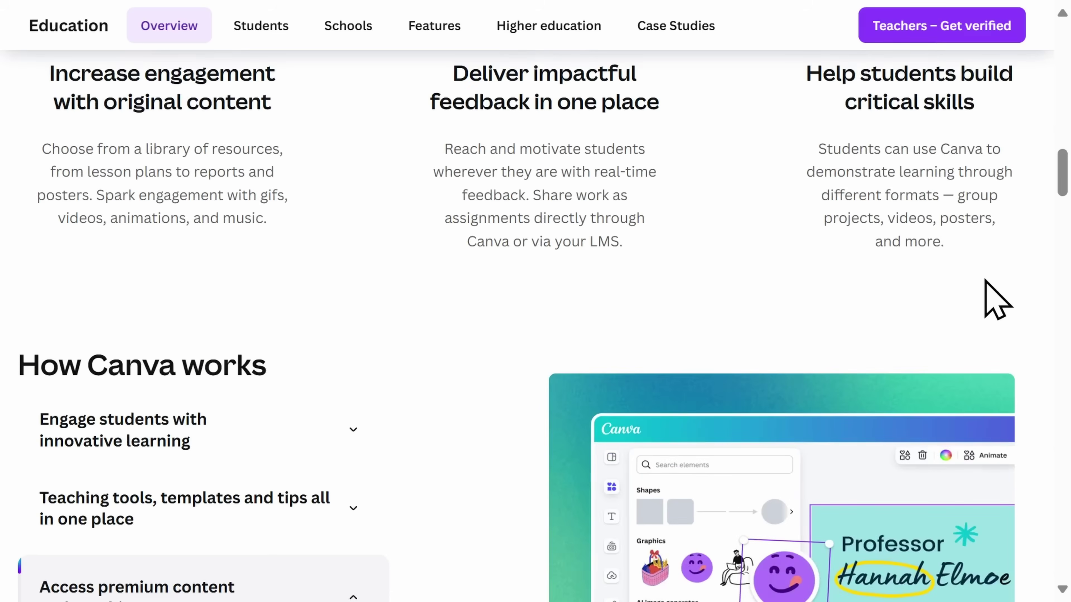
scroll(997, 299, "down", 5)
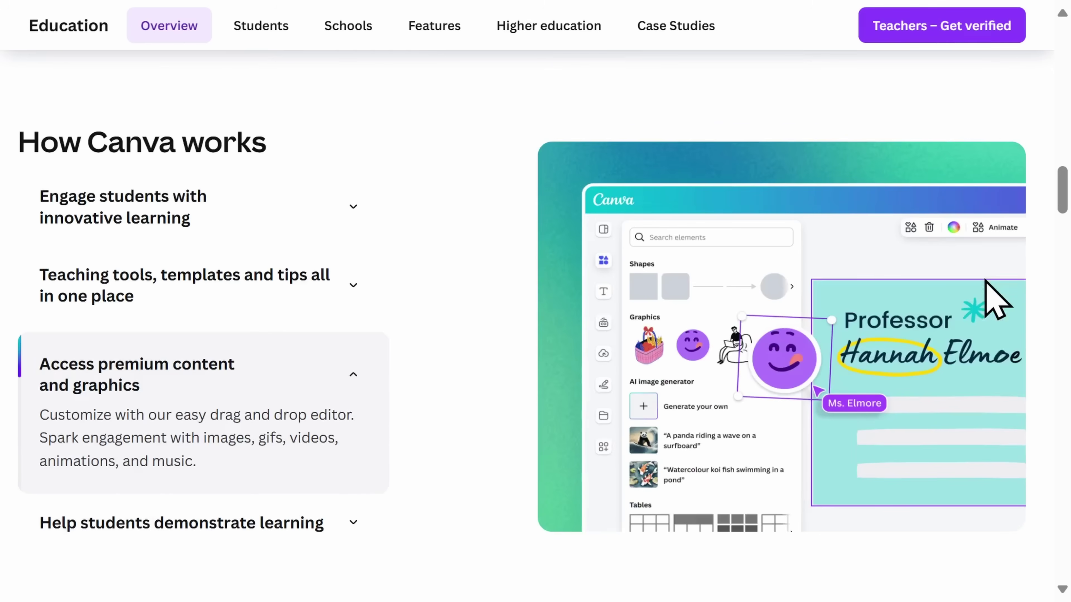
scroll(986, 281, "down", 8)
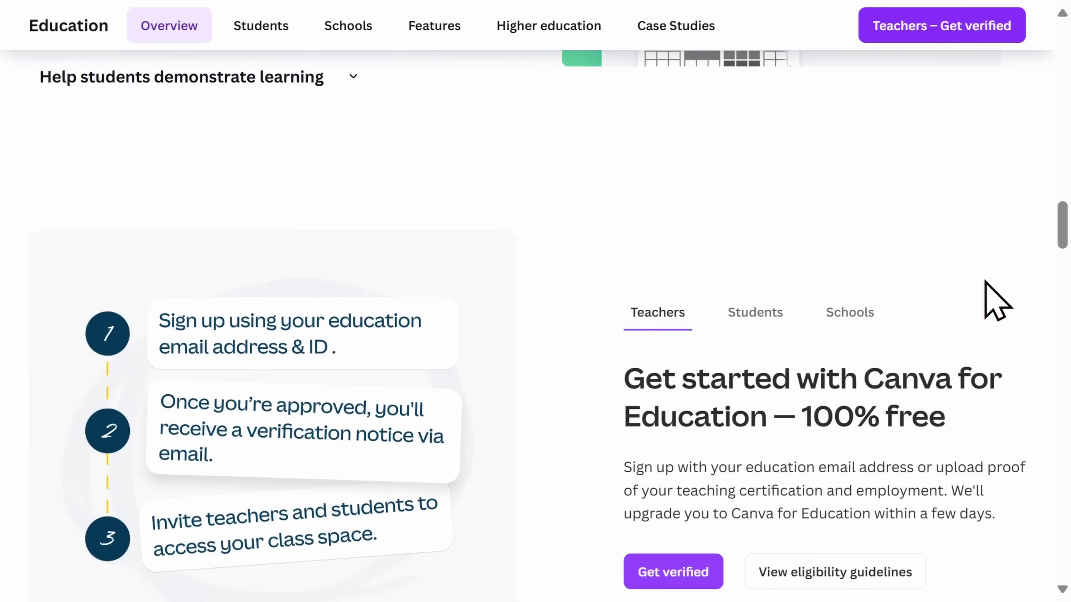
scroll(986, 282, "down", 3)
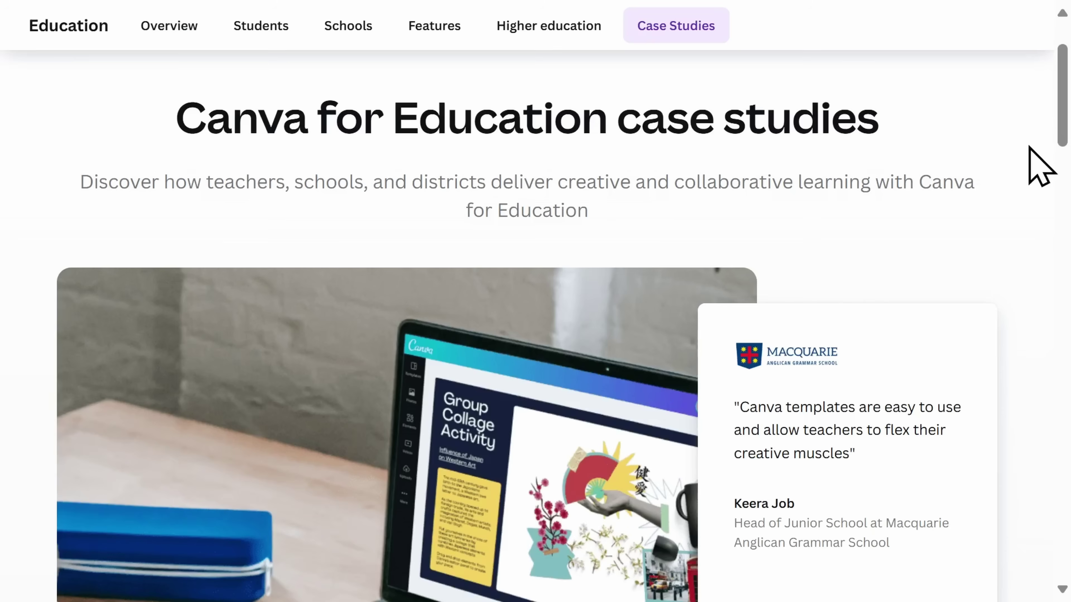
scroll(1031, 160, "down", 3)
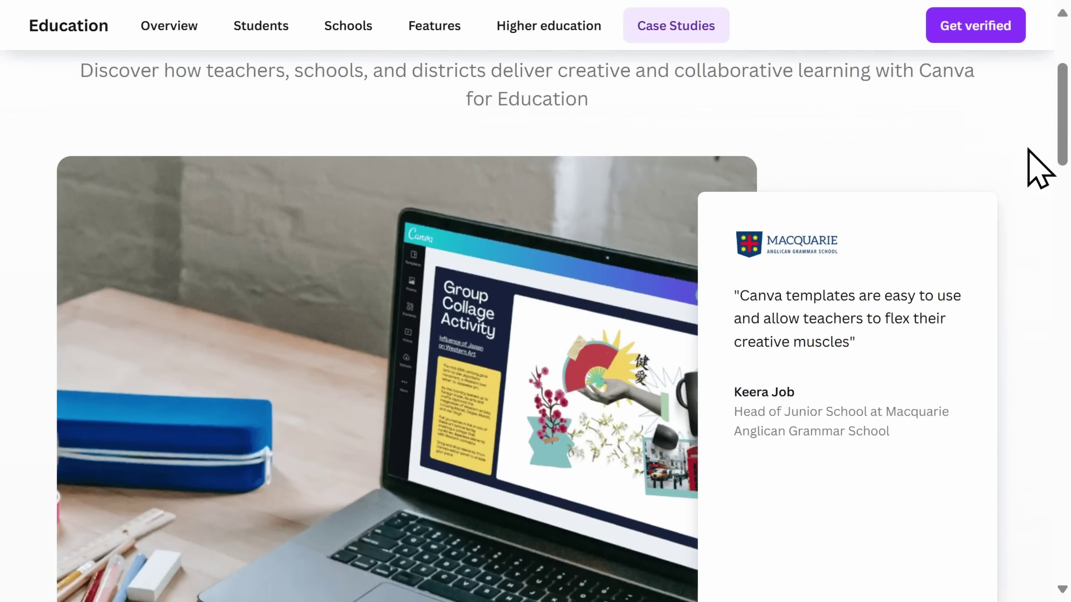
scroll(1029, 154, "down", 1)
scroll(1039, 168, "down", 4)
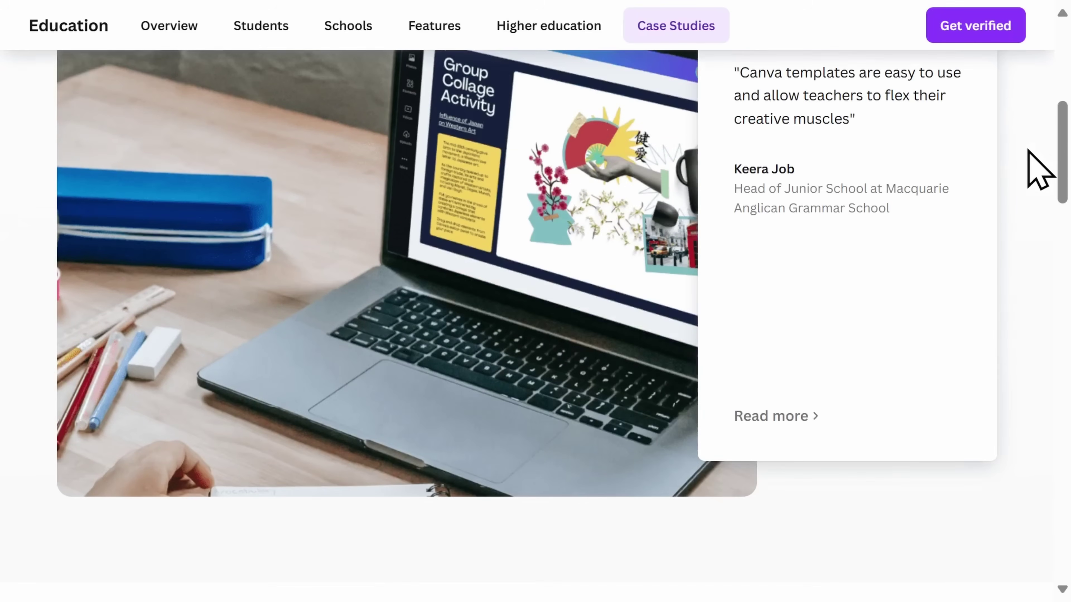
scroll(1029, 152, "down", 10)
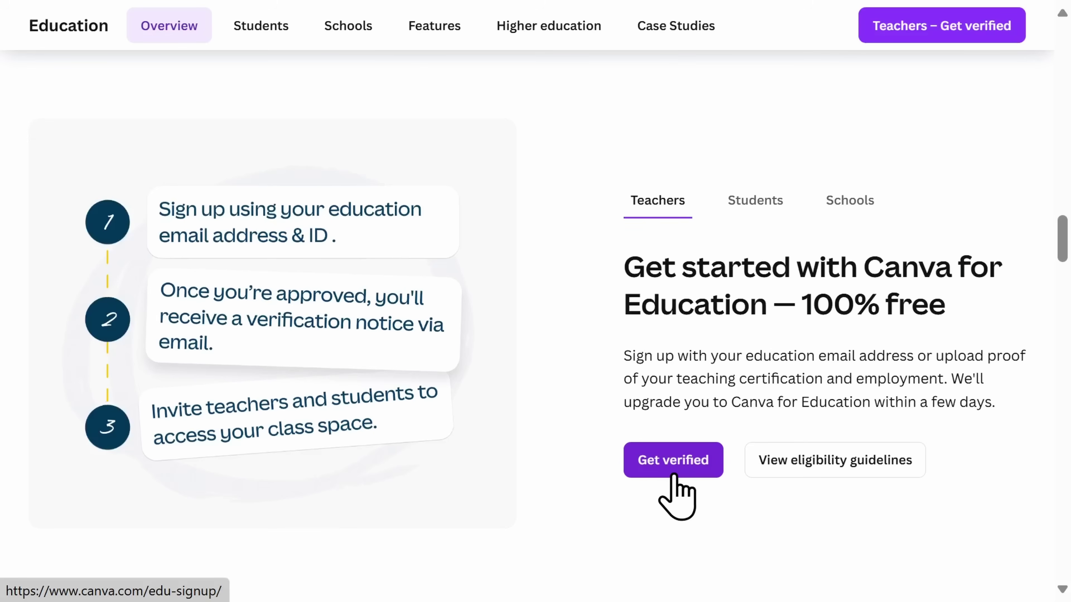
Start teacher verification with Get verified to bring up the upload dialog
left_click(674, 475)
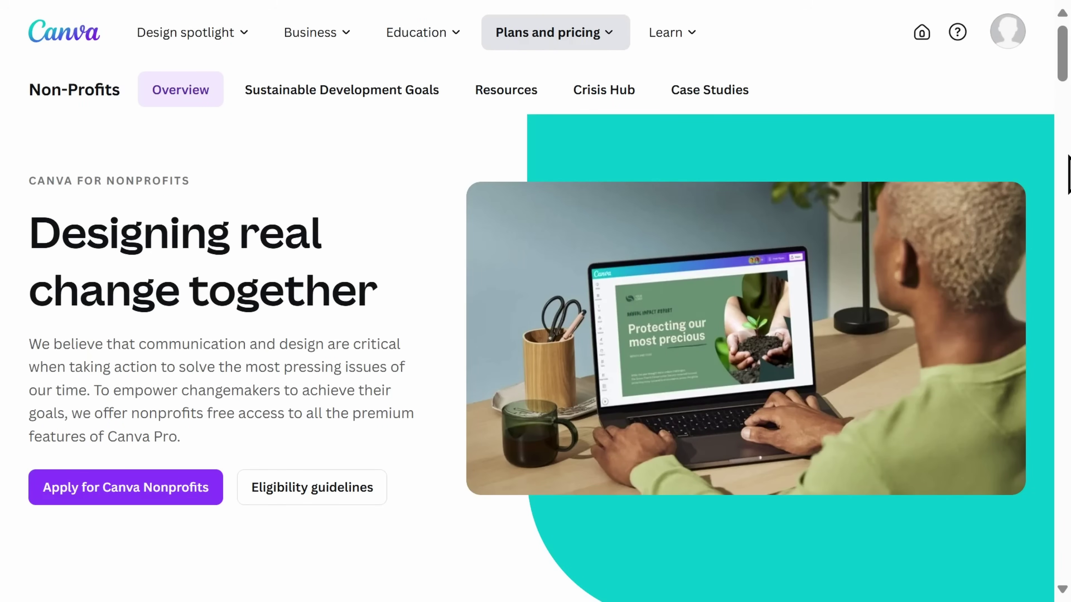
Scroll the Nonprofits overview down to the three-step 'Apply for a Canva for Nonprofits account' section
scroll(1067, 63, "down", 3)
scroll(1067, 71, "down", 3)
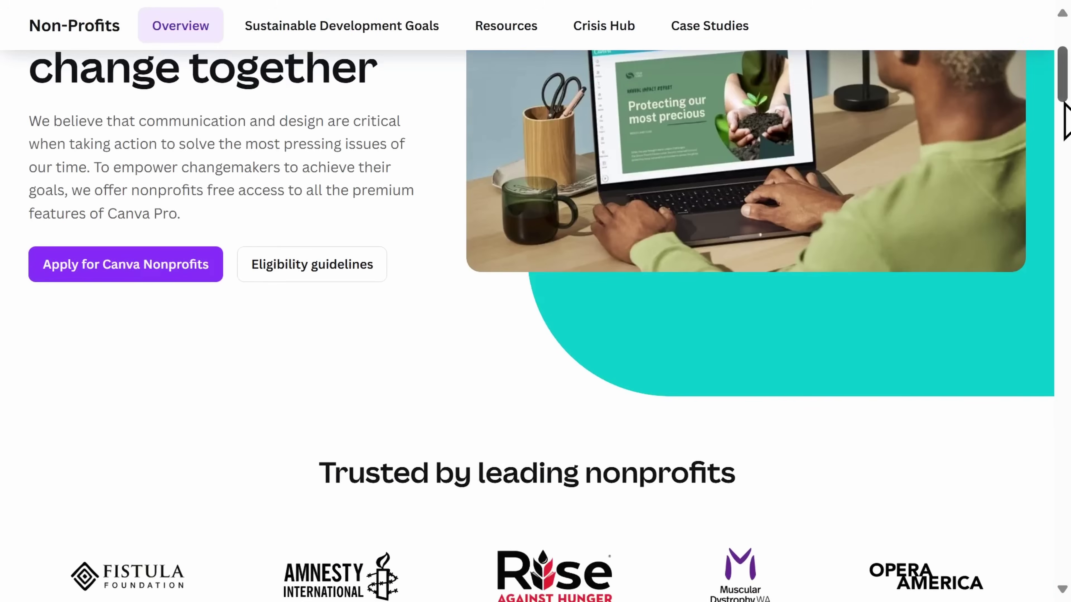
scroll(1064, 104, "down", 5)
scroll(1066, 120, "down", 8)
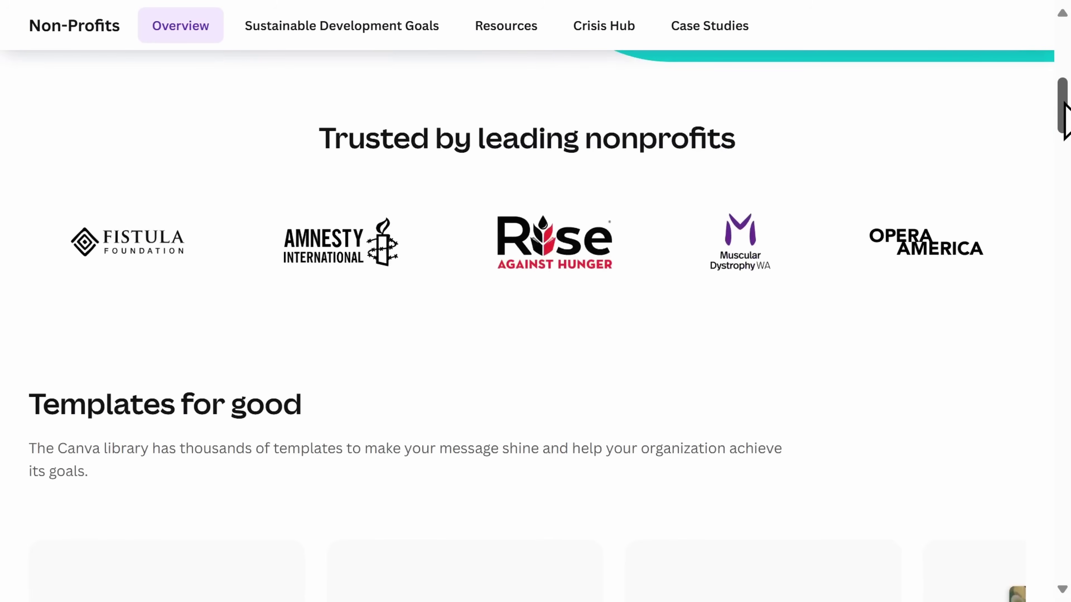
scroll(1067, 120, "down", 3)
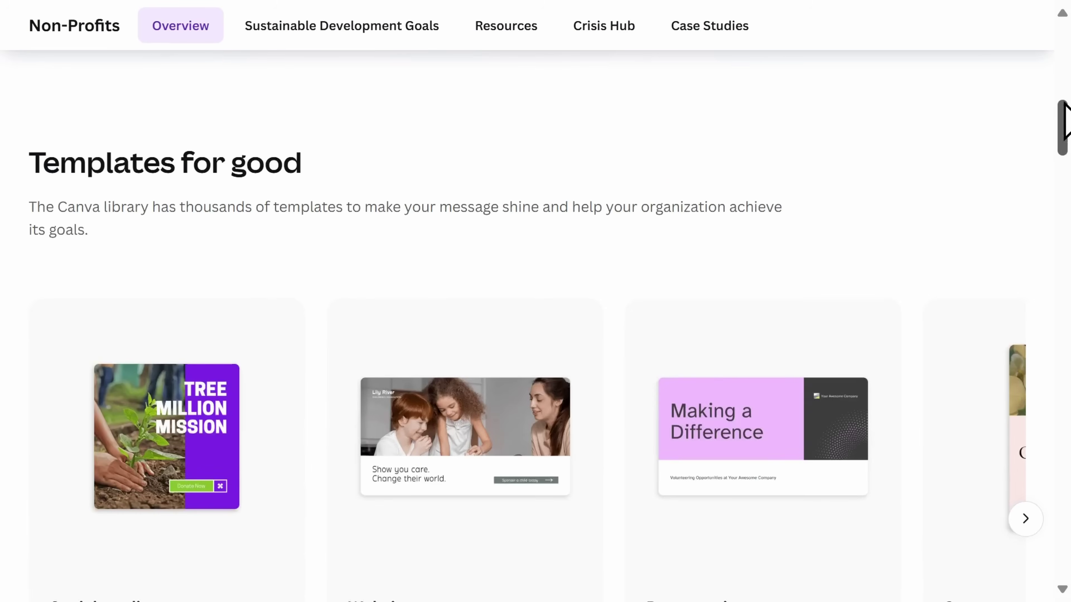
scroll(1066, 120, "down", 8)
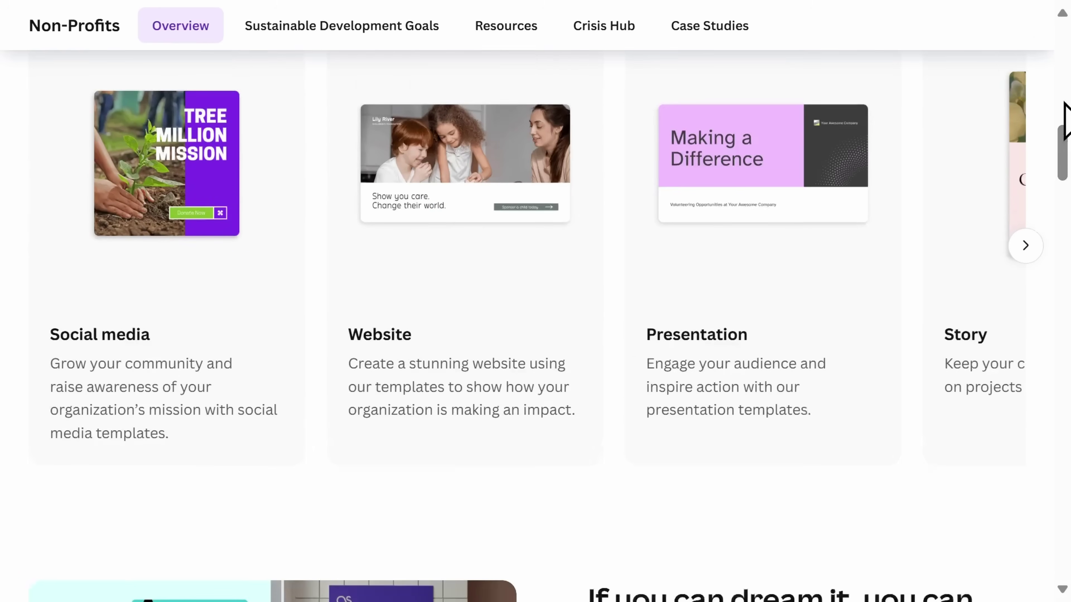
scroll(1066, 120, "down", 3)
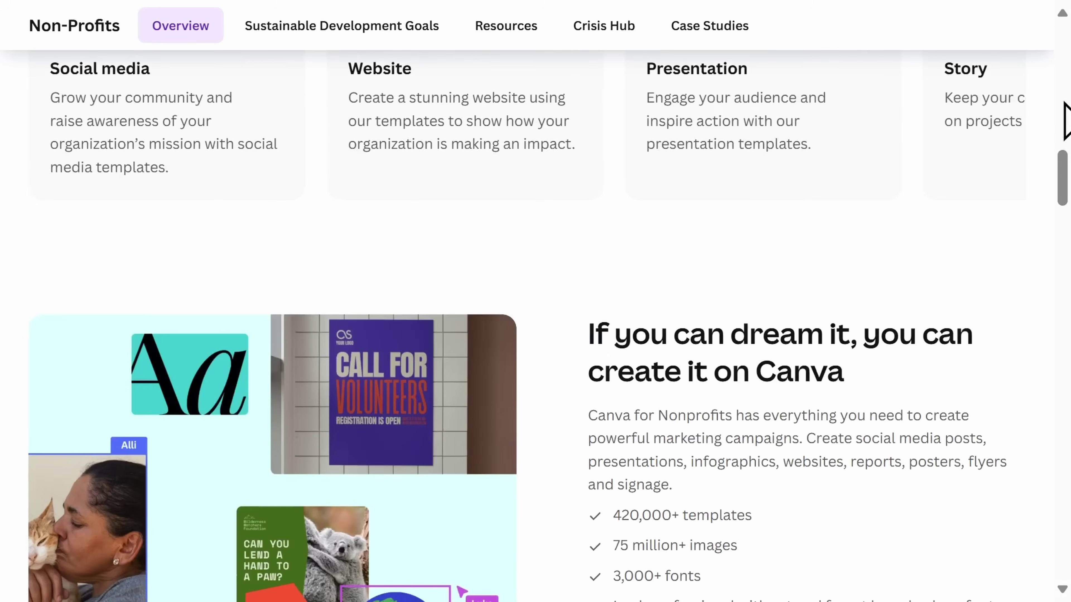
scroll(1067, 120, "down", 3)
scroll(1067, 120, "down", 3)
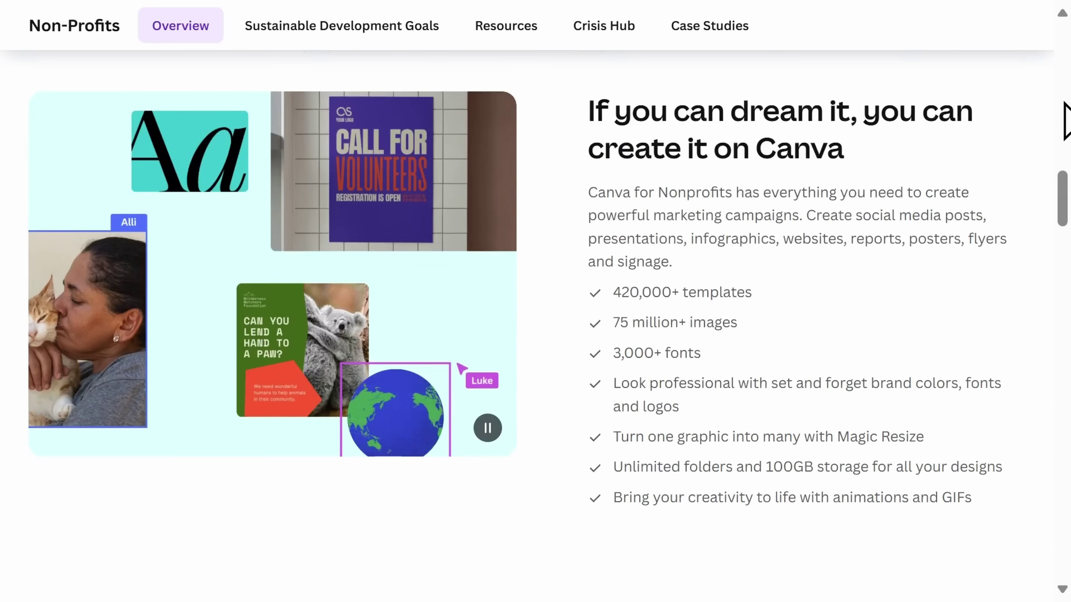
scroll(1066, 120, "down", 3)
scroll(1066, 120, "down", 4)
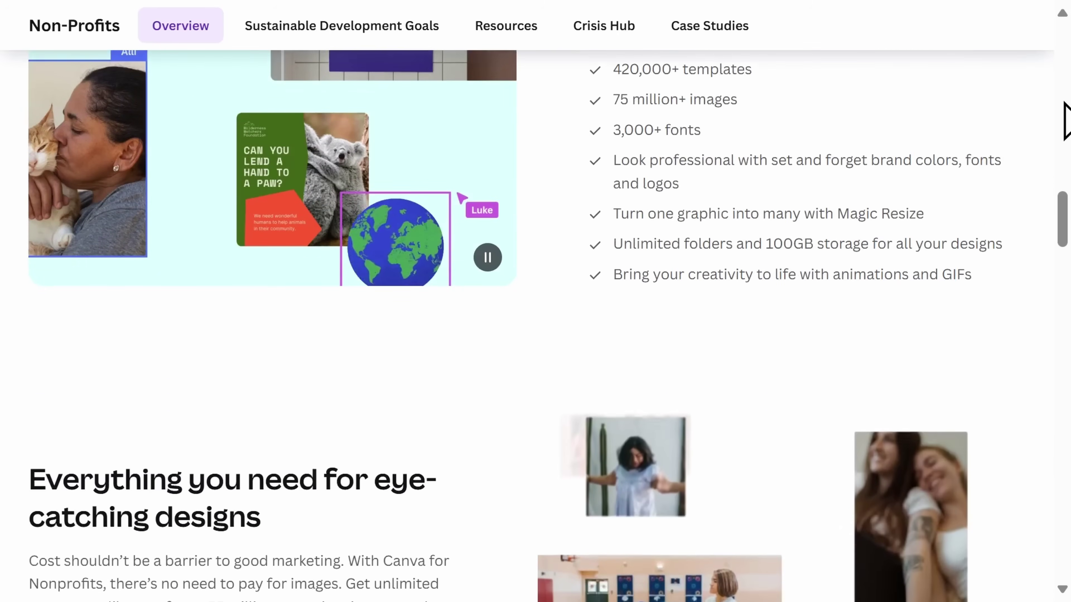
scroll(1066, 120, "down", 3)
scroll(1066, 120, "down", 2)
scroll(1067, 120, "down", 3)
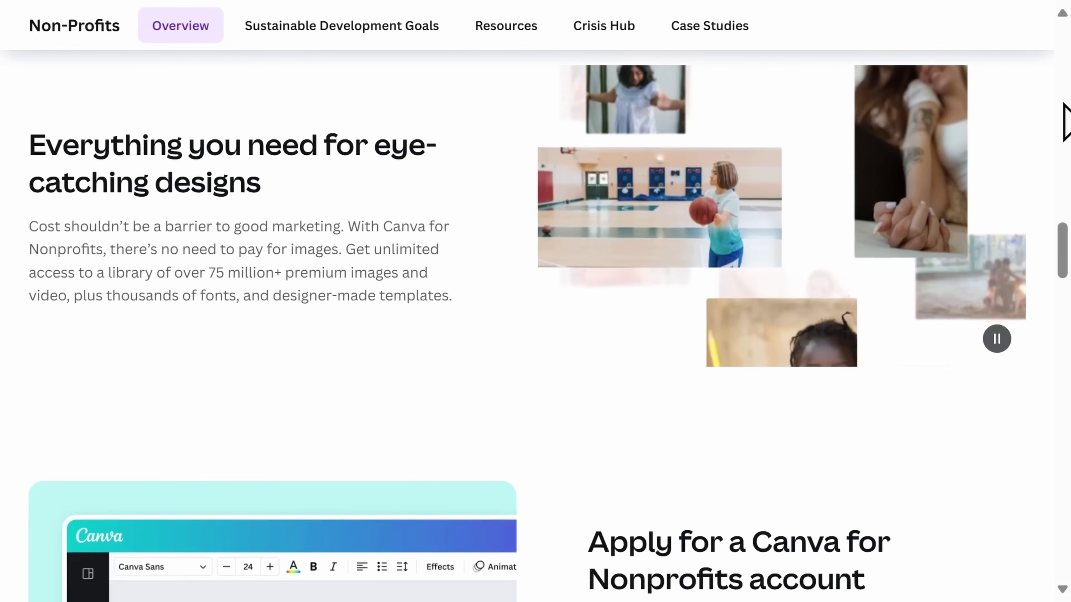
scroll(1067, 121, "down", 3)
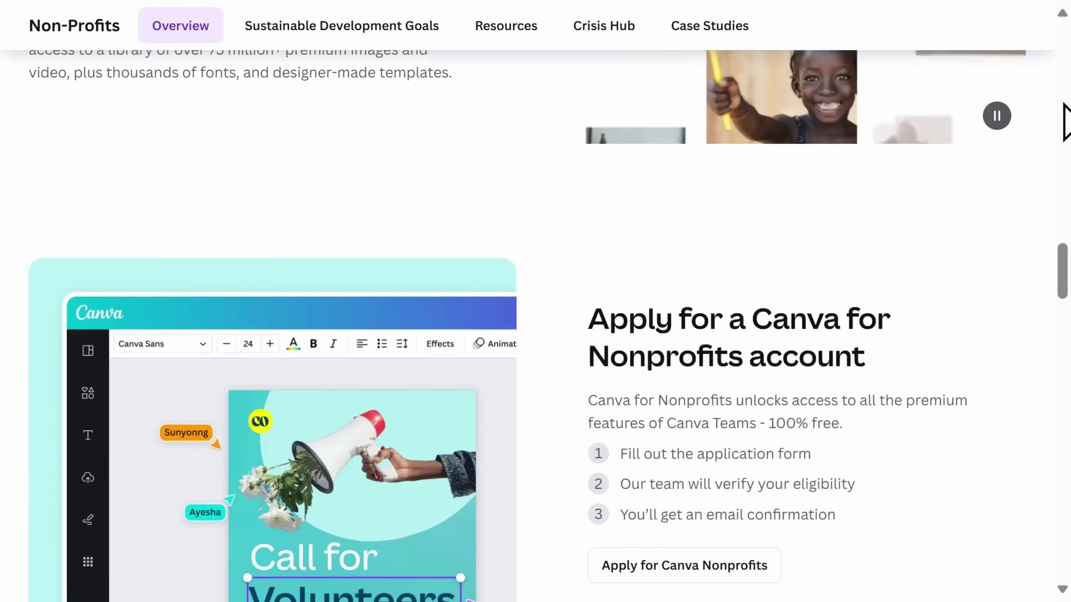
scroll(1066, 120, "down", 2)
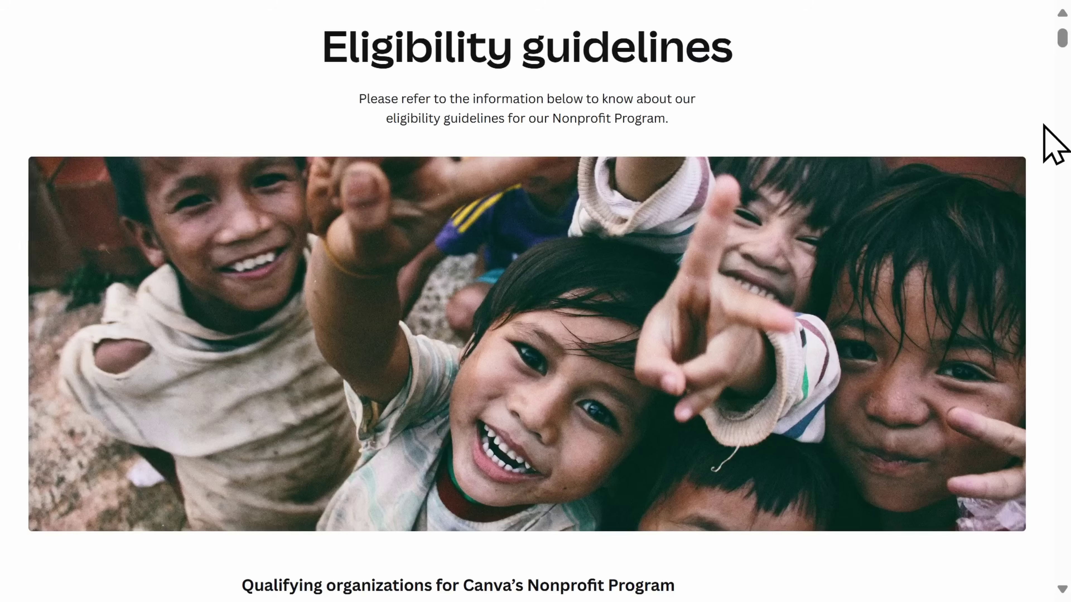
Scroll through the Nonprofit Program eligibility guidelines page
scroll(1044, 126, "down", 7)
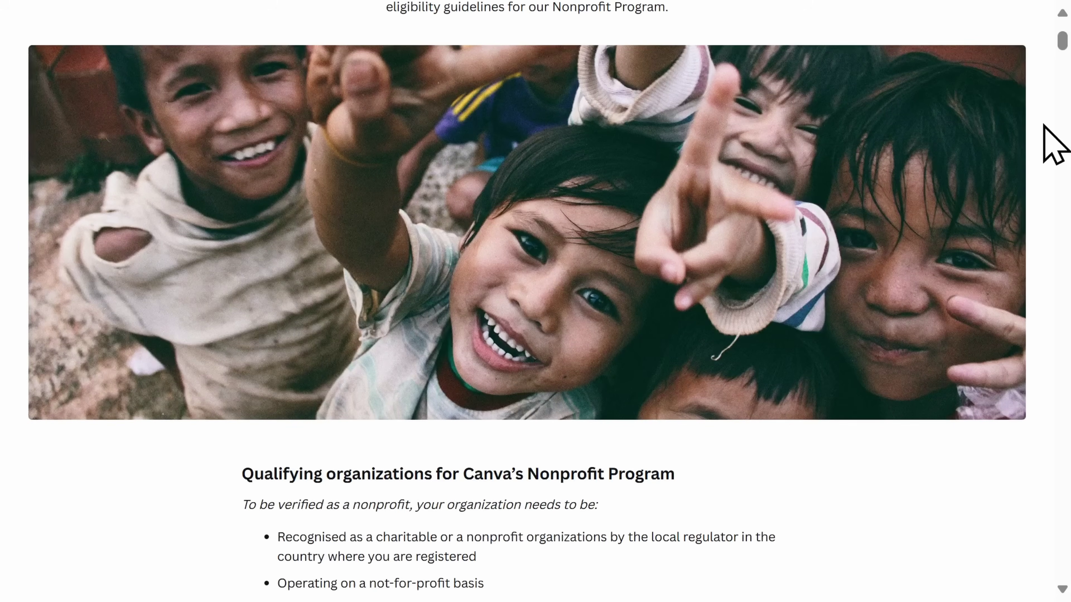
scroll(1054, 145, "down", 3)
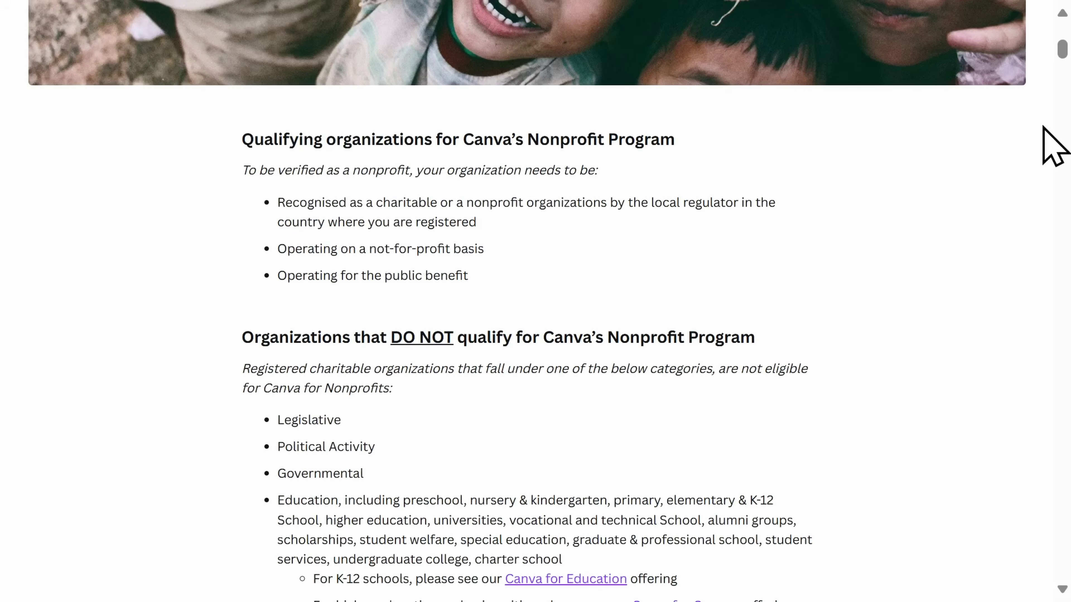
scroll(1054, 145, "down", 3)
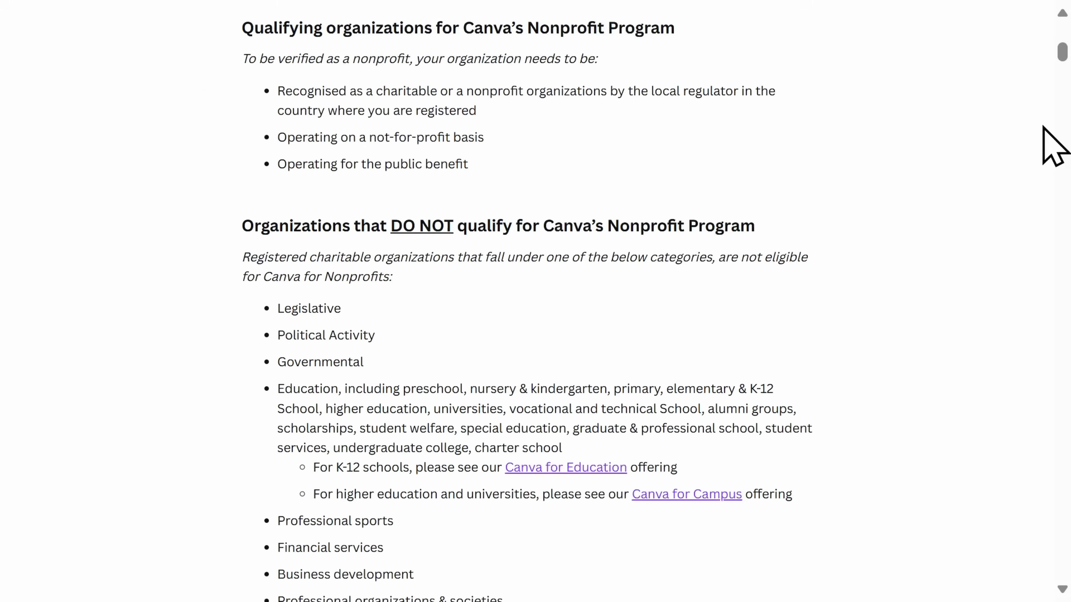
scroll(1054, 146, "down", 3)
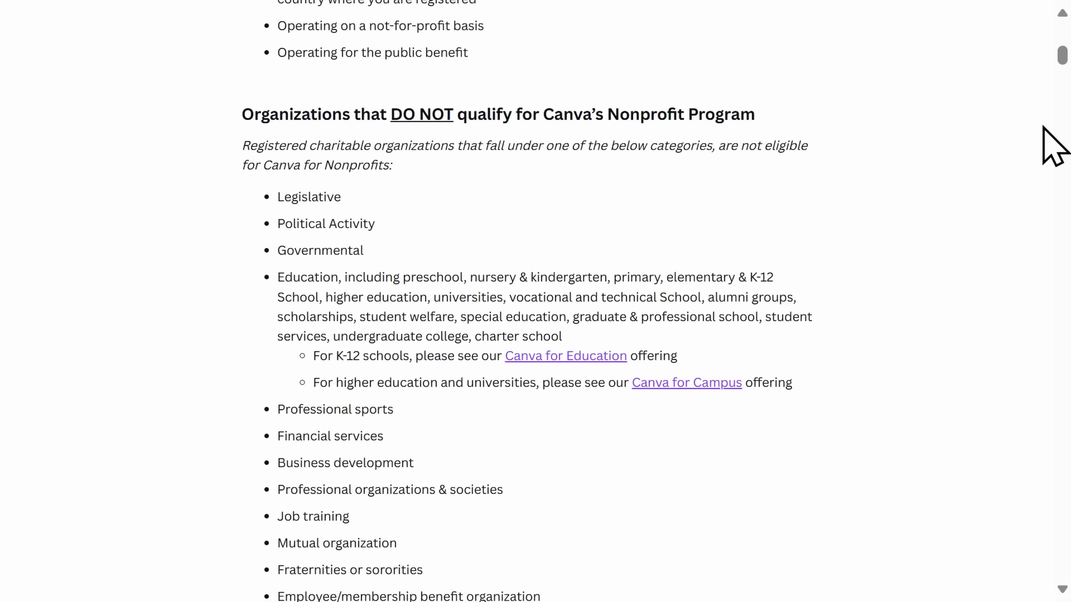
scroll(1054, 146, "down", 3)
scroll(1054, 145, "down", 3)
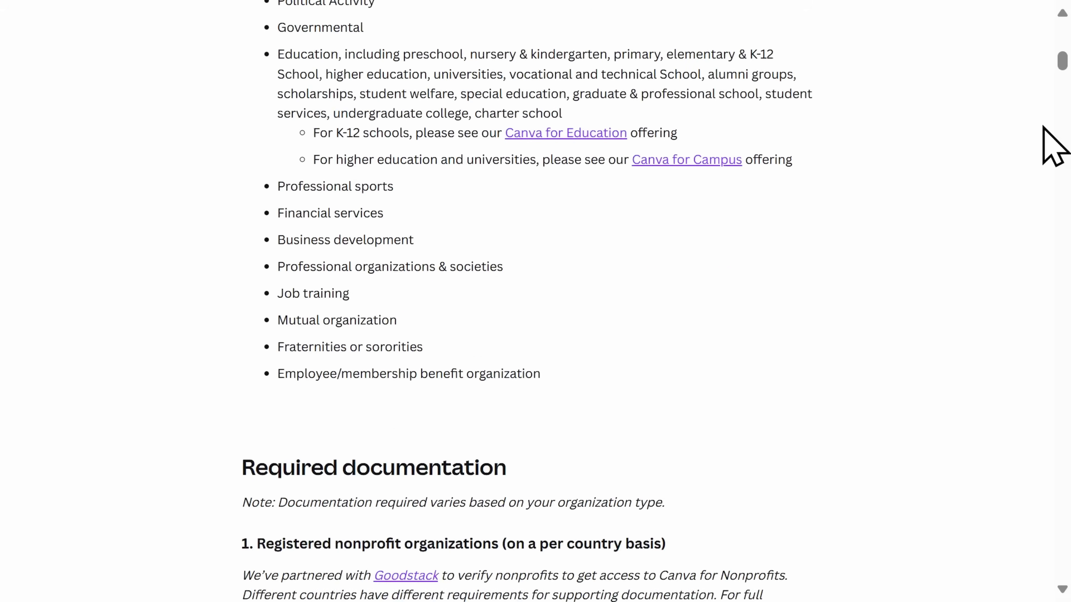
scroll(1054, 146, "down", 3)
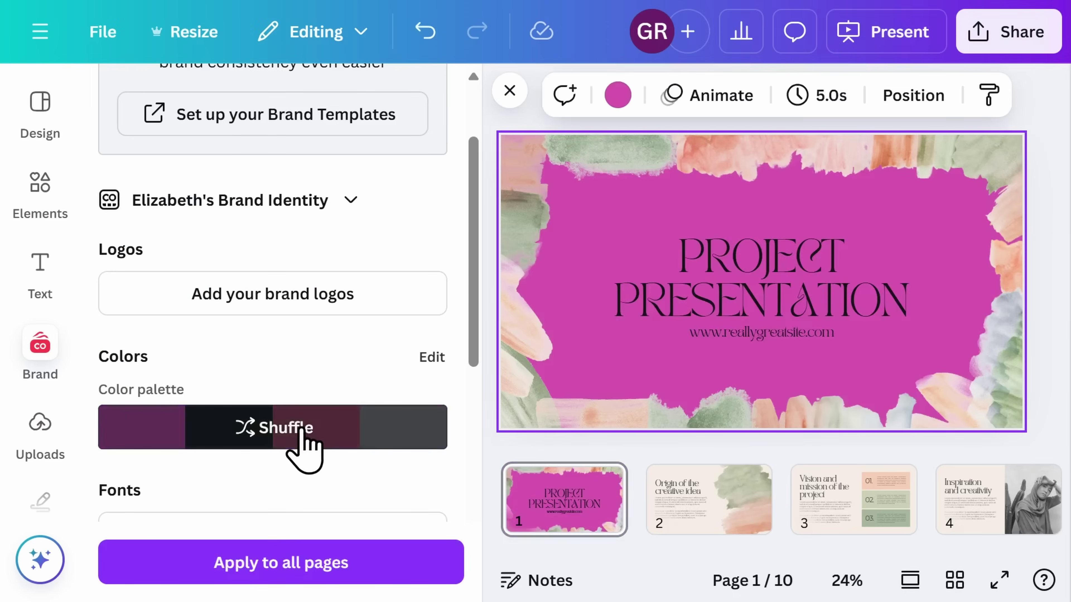
Shuffle the brand palette to a crimson colour style and apply it to all pages
left_click(303, 439)
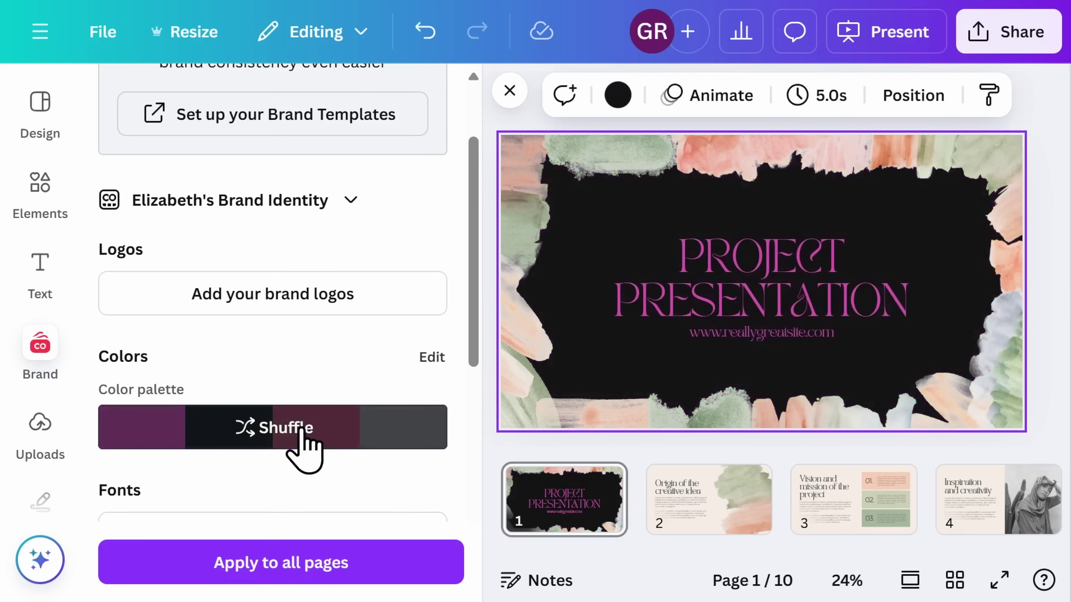
left_click(303, 439)
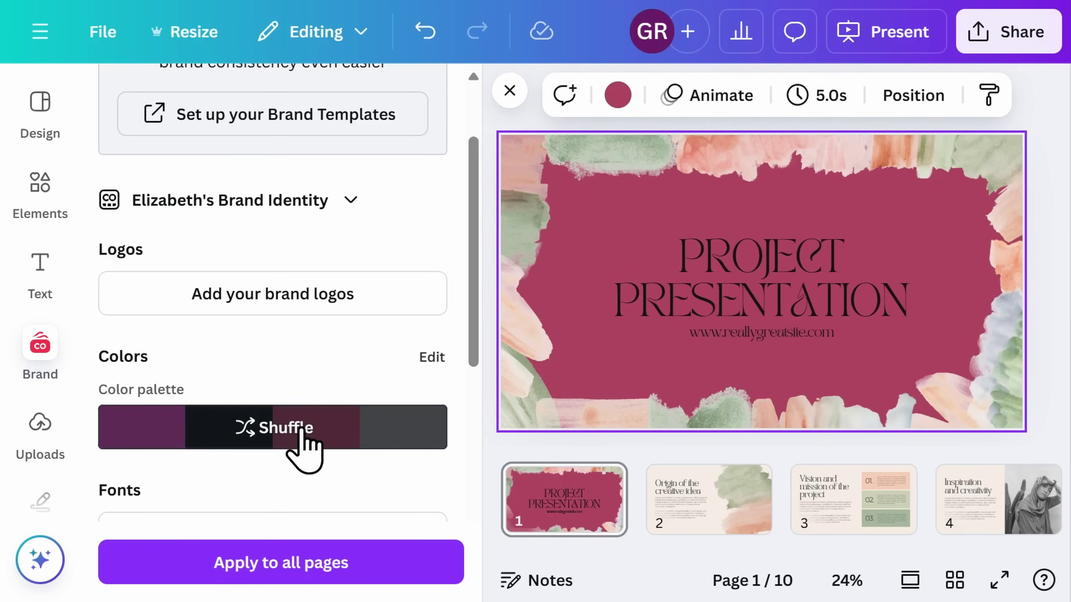
left_click(263, 571)
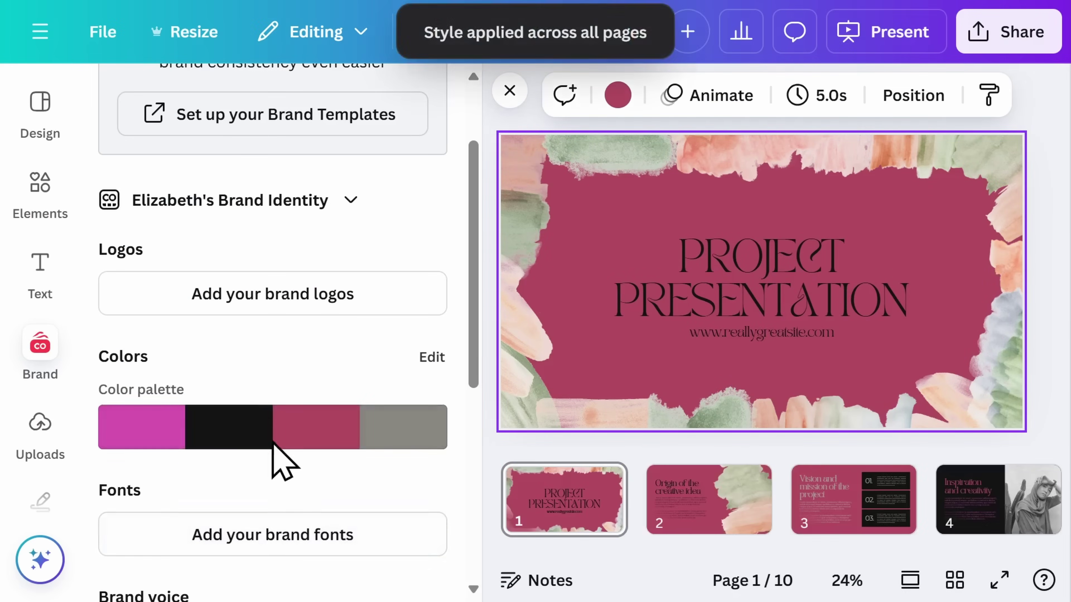
left_click(279, 433)
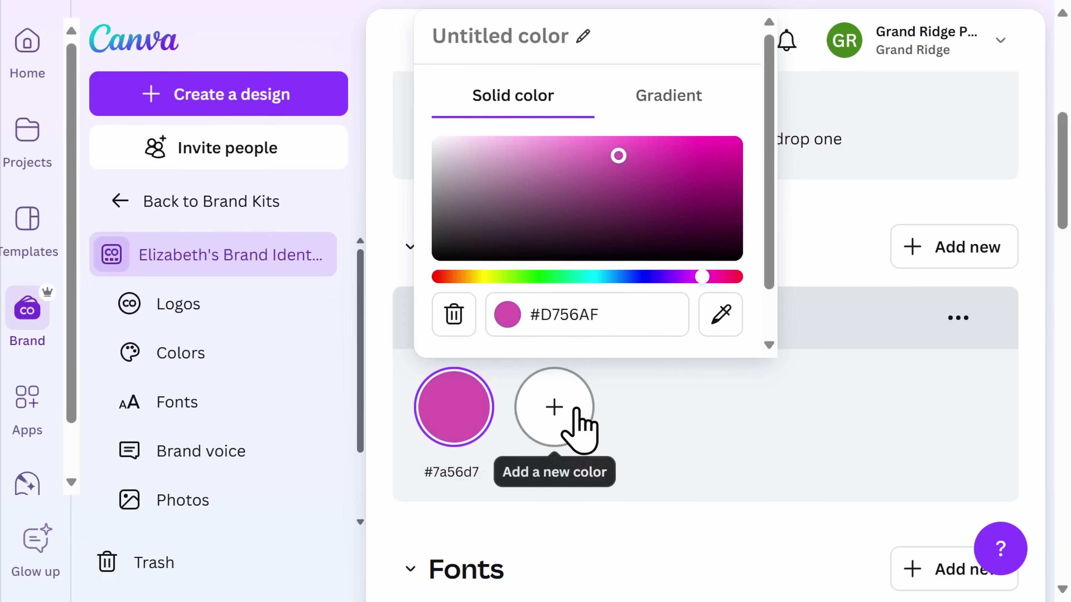
Add another colour to the Brand Kit and remove the photo's background with BG Remover
left_click(580, 426)
left_click(576, 417)
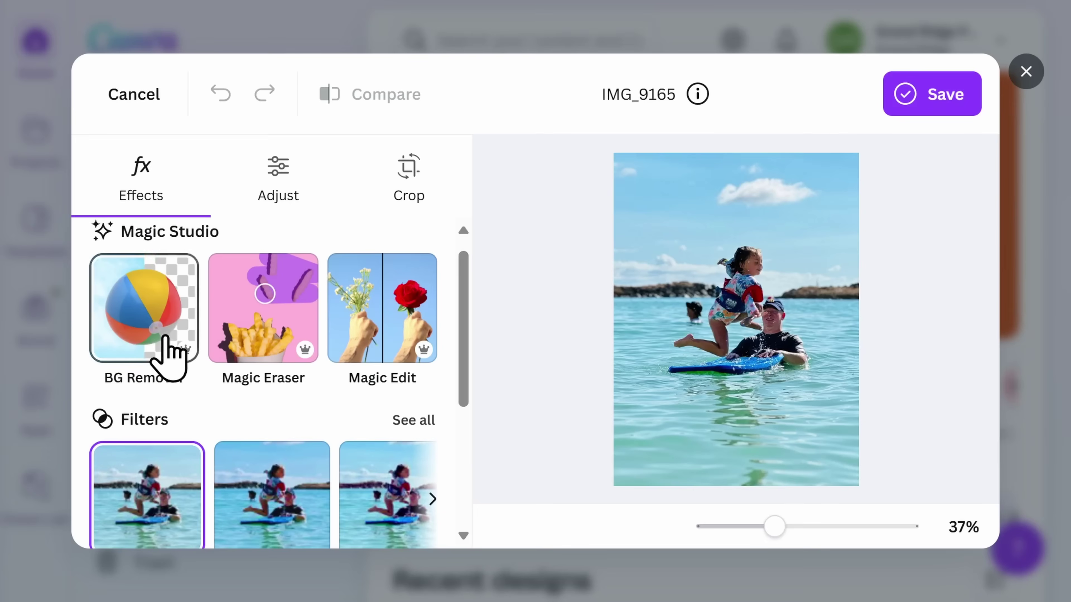
left_click(166, 337)
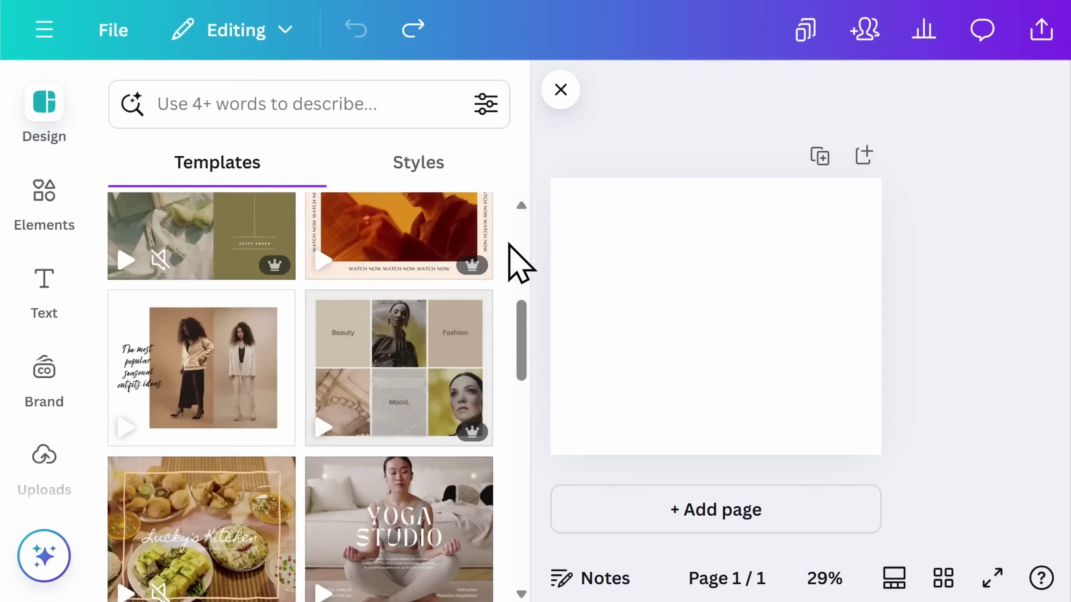
scroll(513, 255, "down", 3)
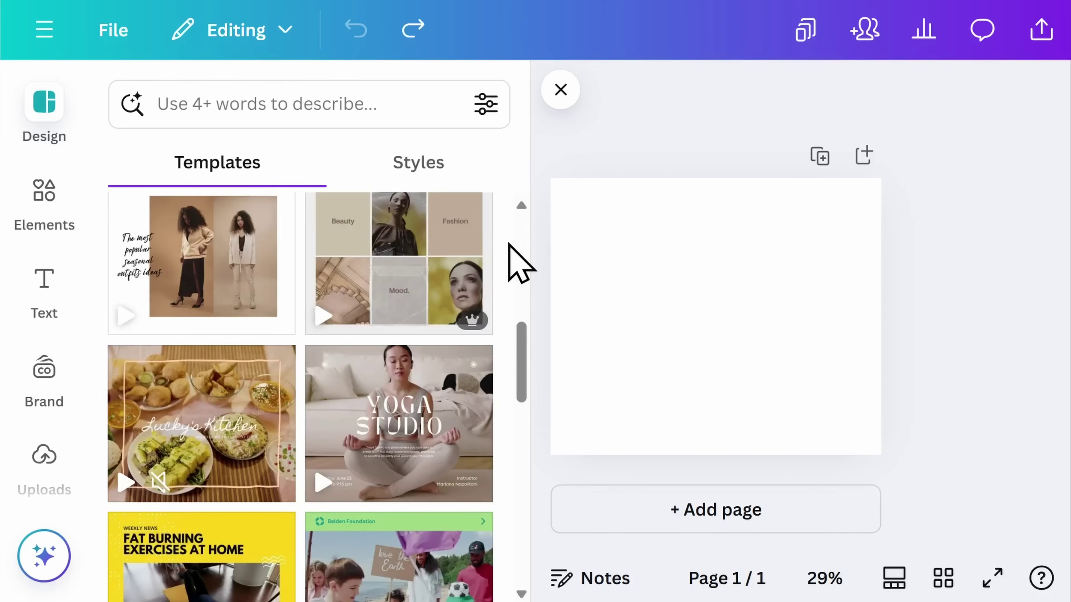
Scroll through the design templates in the Templates panel
scroll(509, 245, "down", 3)
scroll(520, 264, "down", 3)
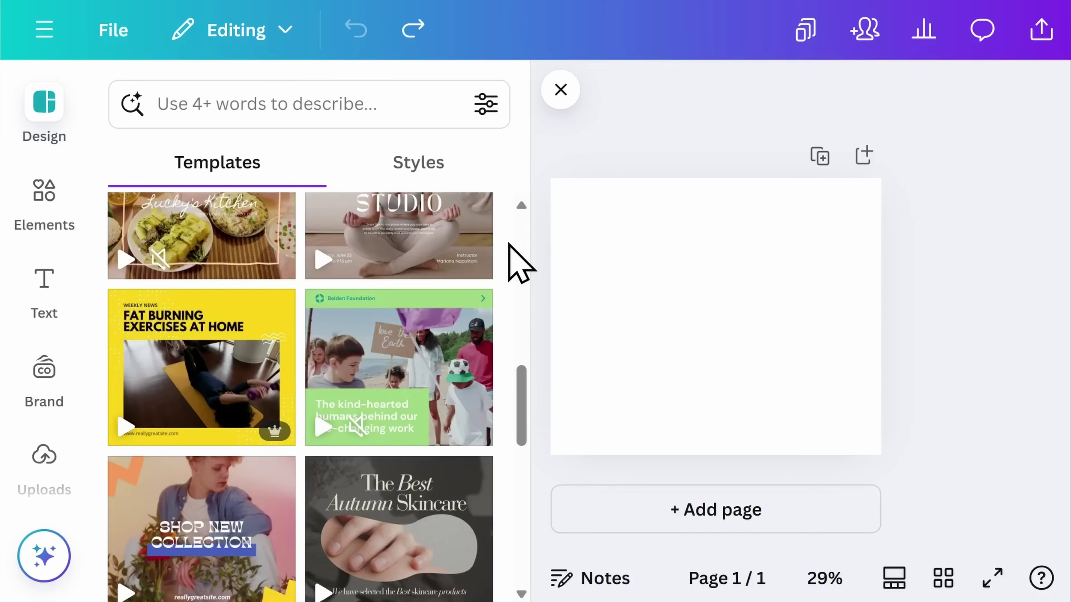
scroll(519, 263, "down", 3)
scroll(520, 263, "down", 3)
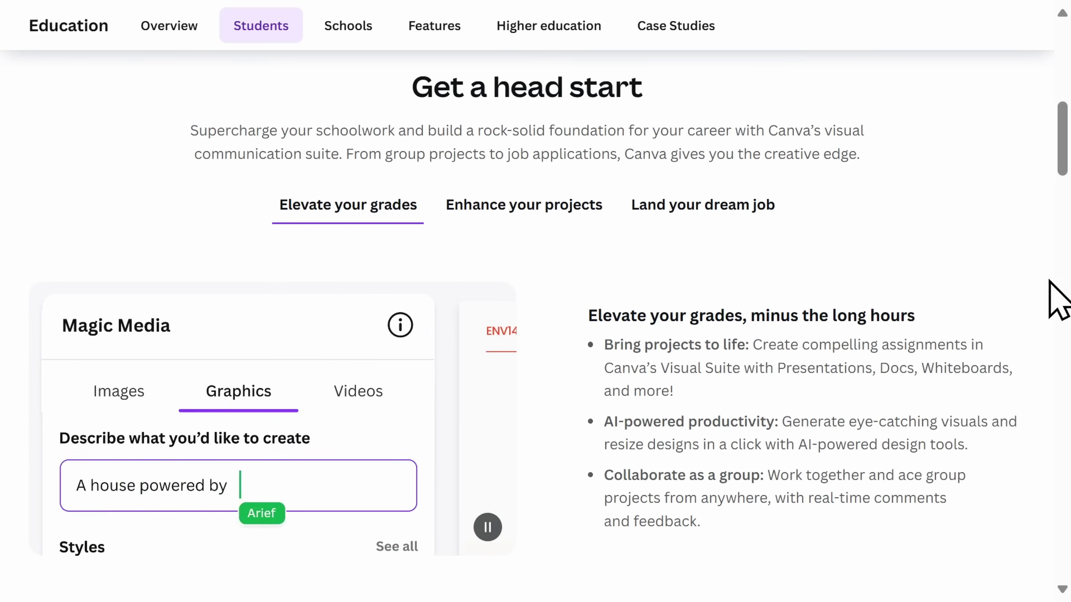
Scroll the Education Students page down to the 'Can I access Canva for free?' answer
scroll(1058, 299, "down", 3)
scroll(1058, 300, "down", 3)
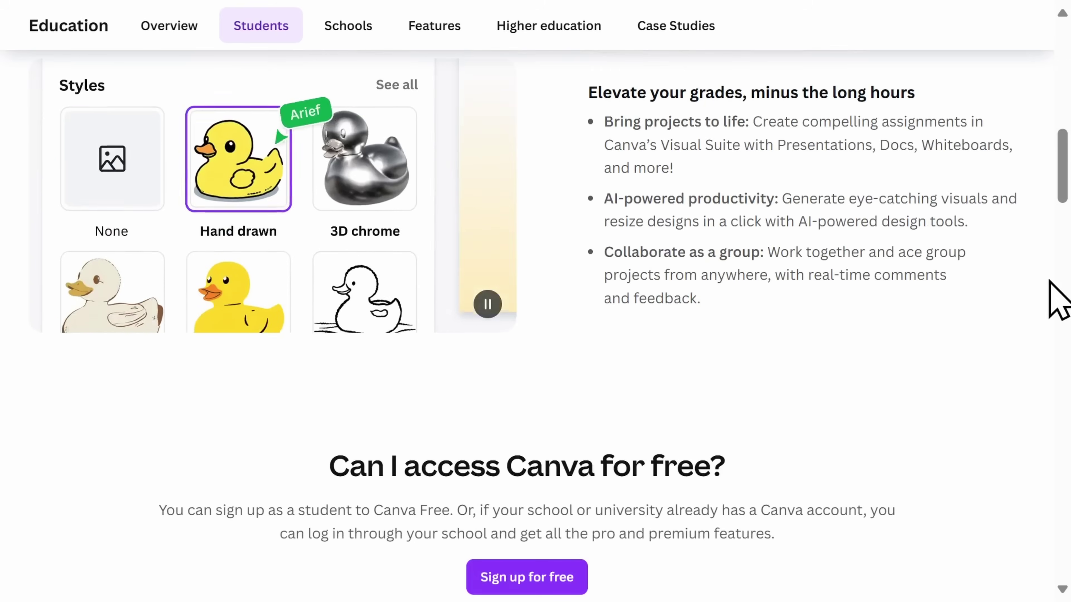
scroll(1058, 299, "down", 3)
scroll(1059, 300, "down", 3)
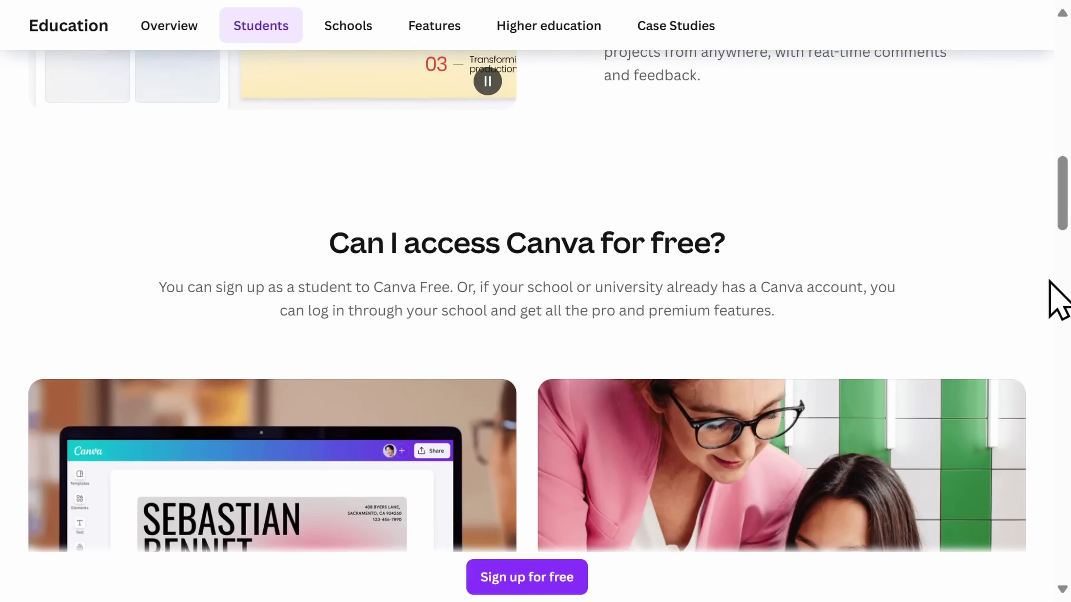
scroll(1059, 300, "down", 3)
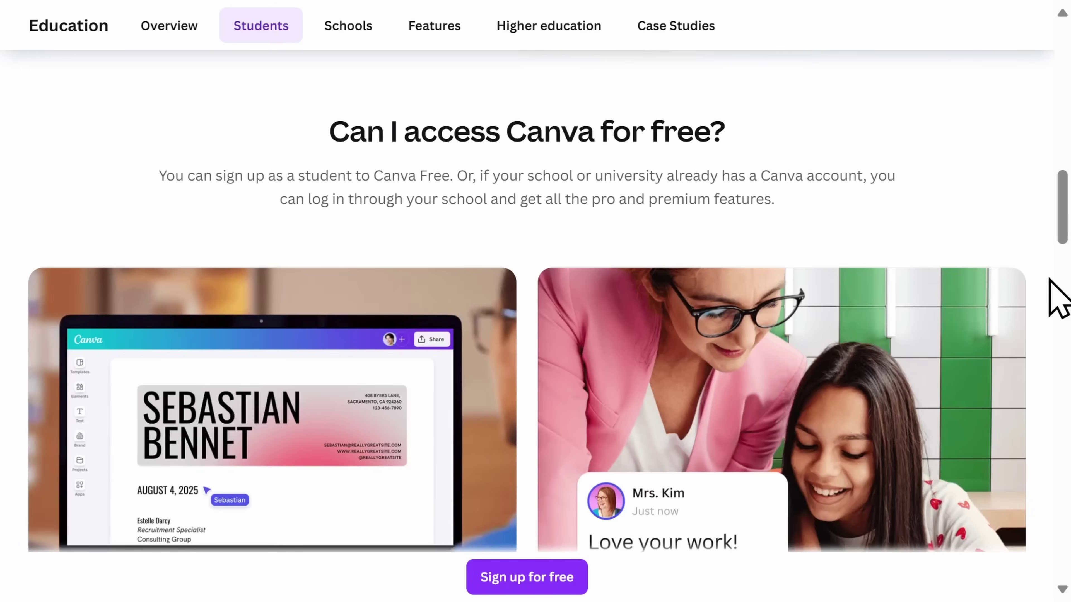
scroll(1049, 282, "down", 3)
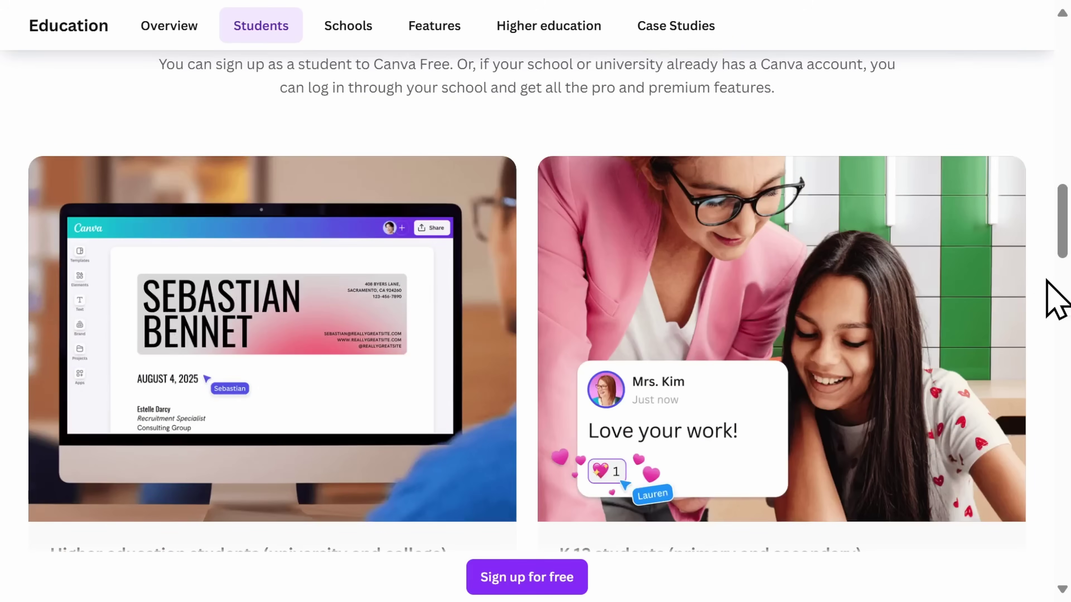